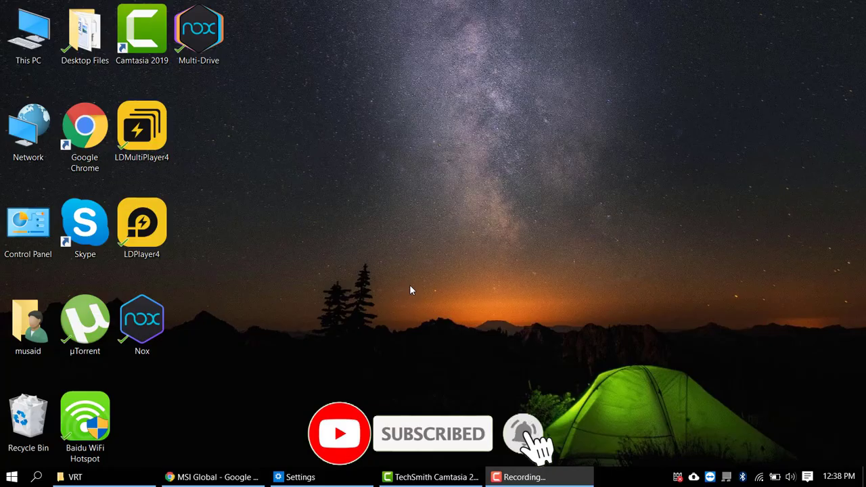
Switch to Chrome and download MSI App Player from the msi.com/landing/appplayer page.
left_click(173, 478)
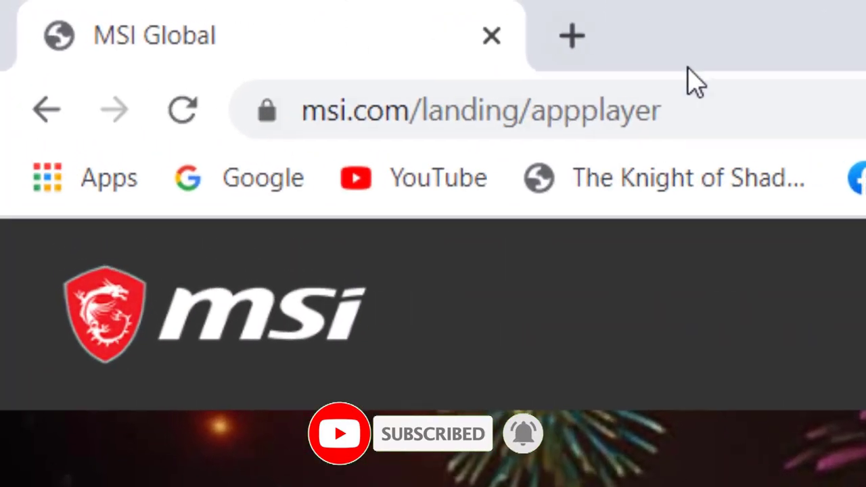
left_click_drag(666, 112, 264, 116)
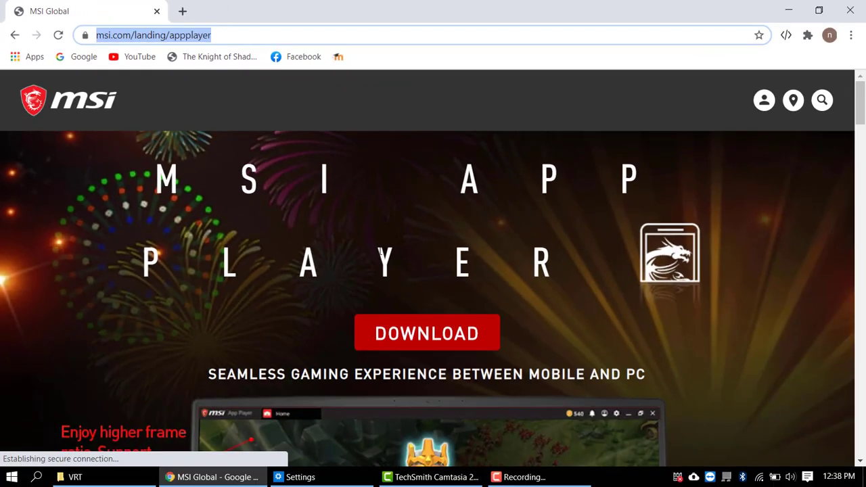
left_click(381, 252)
scroll(447, 194, "down", 2)
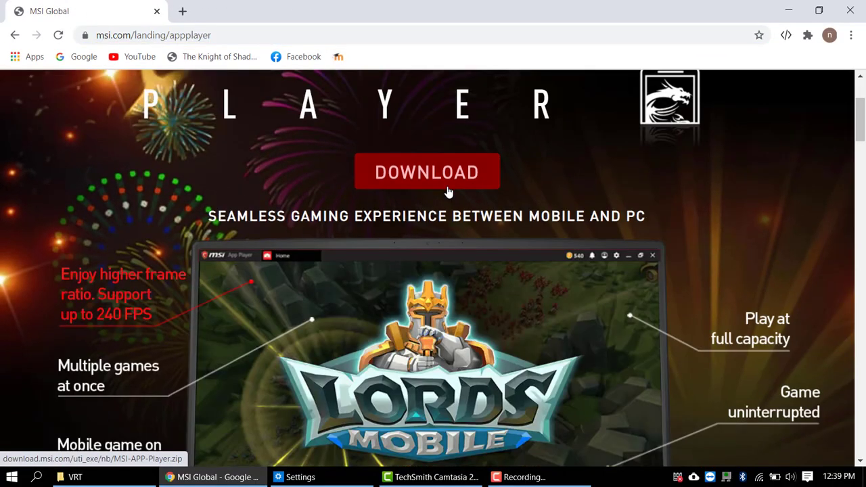
left_click(427, 177)
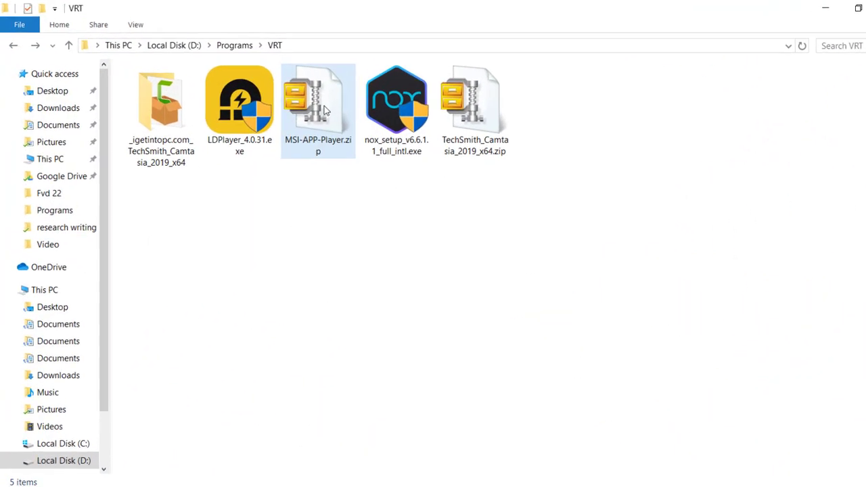
Extract MSI-APP-Player.zip into the VRT folder in File Explorer and run the extracted MSI-APP-Player.exe.
left_click(325, 111)
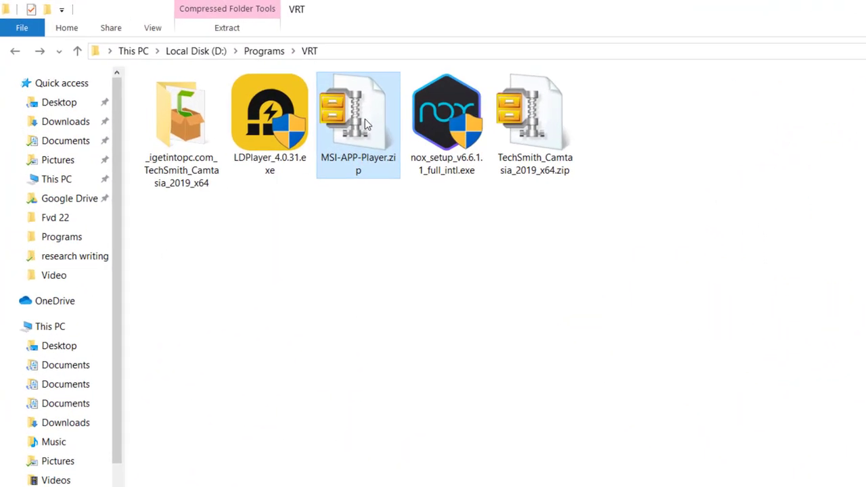
right_click(324, 109)
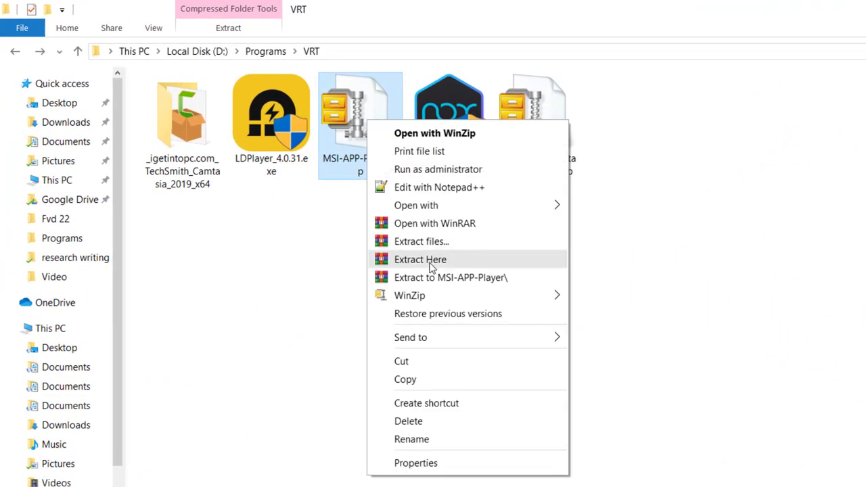
left_click(430, 267)
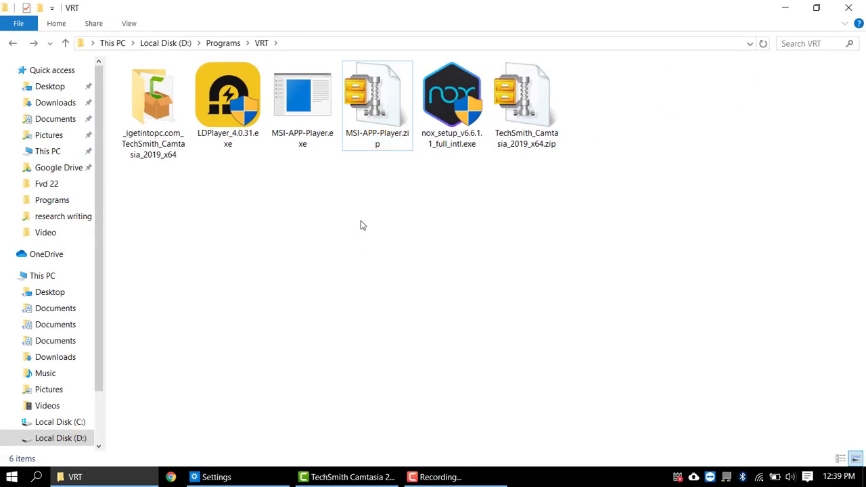
left_click(306, 103)
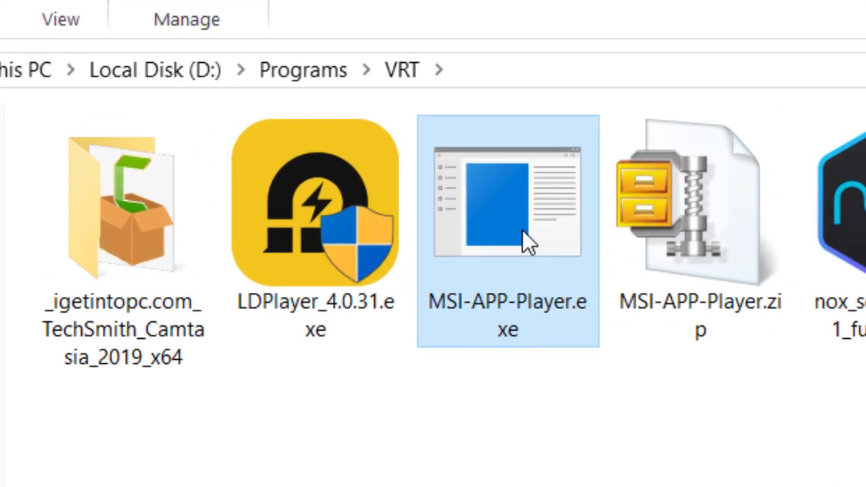
double_click(523, 230)
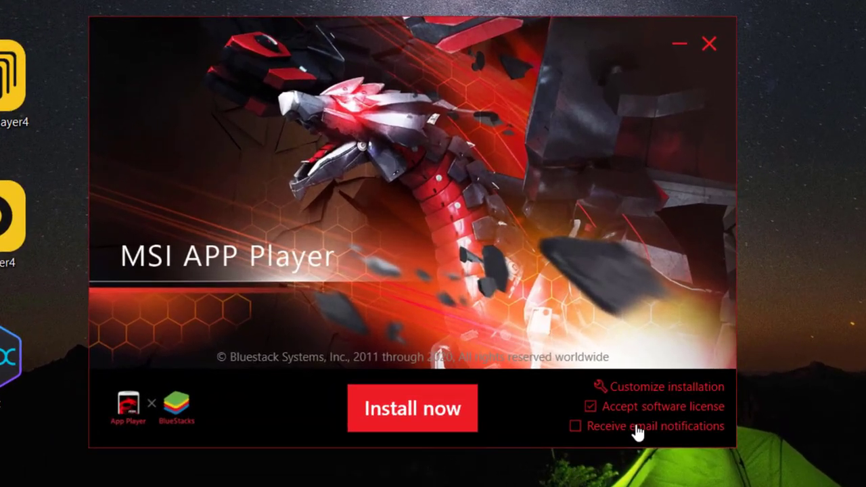
Customize the installation to store the player data in D:\Program Files and start the install.
left_click(634, 387)
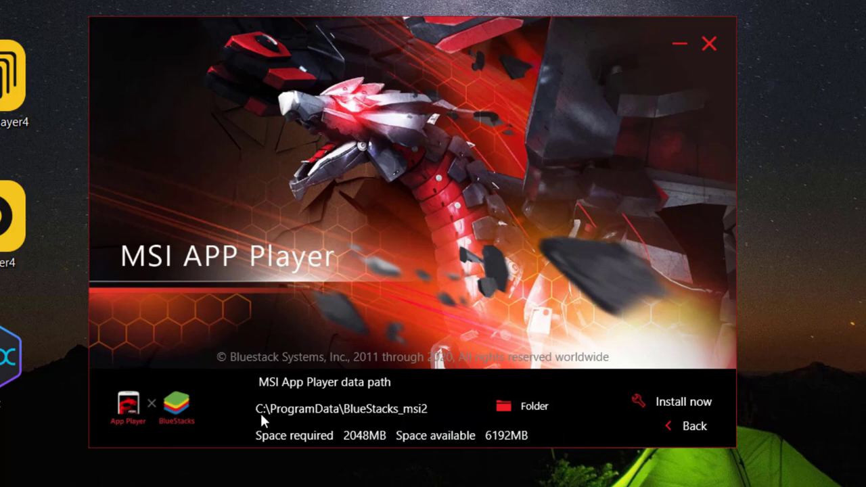
left_click(525, 405)
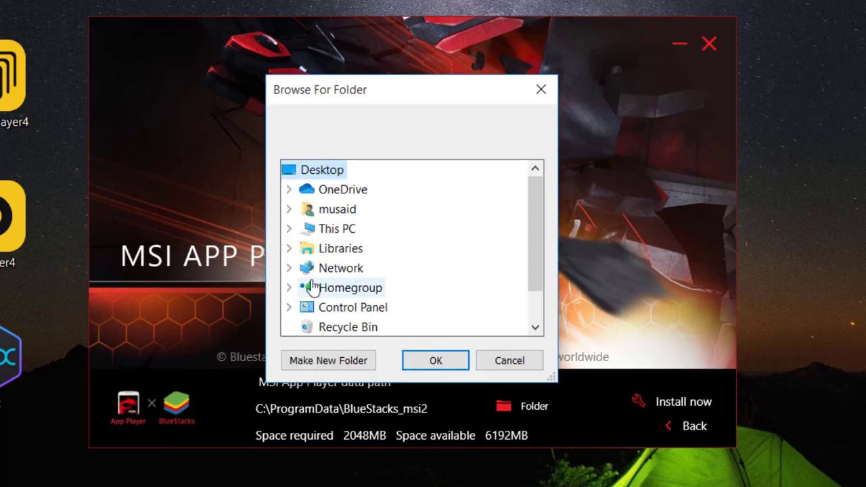
left_click(290, 230)
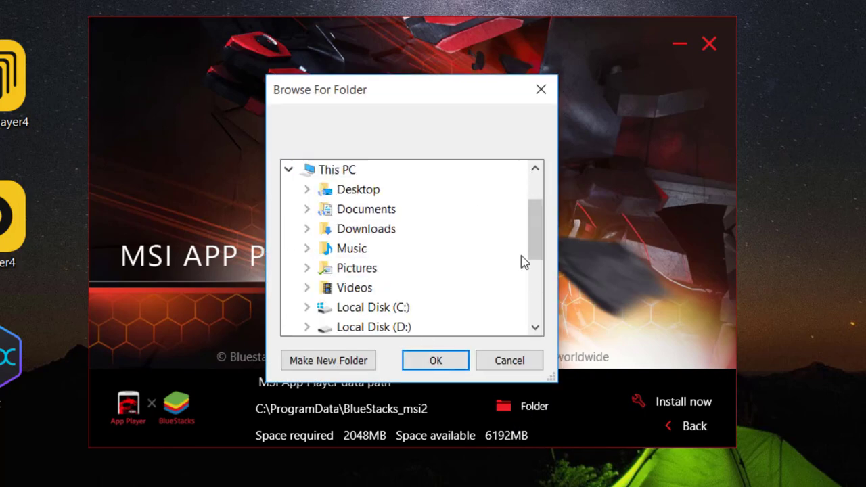
double_click(414, 328)
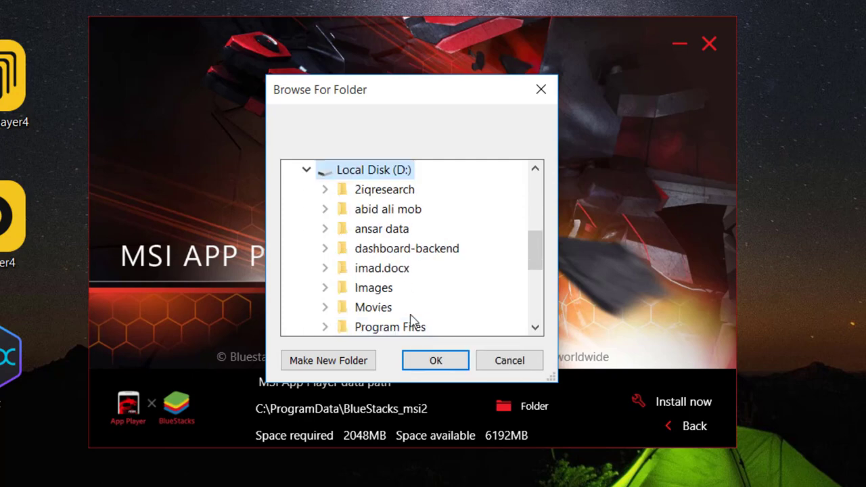
double_click(410, 324)
left_click(434, 361)
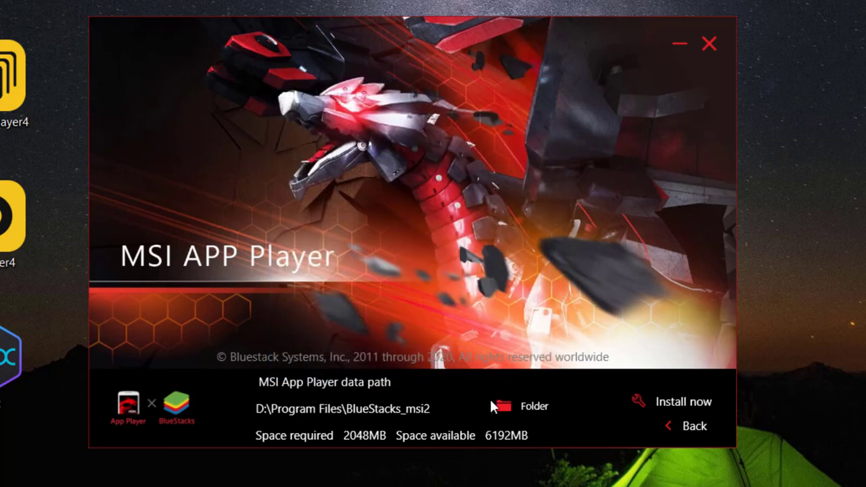
left_click(684, 402)
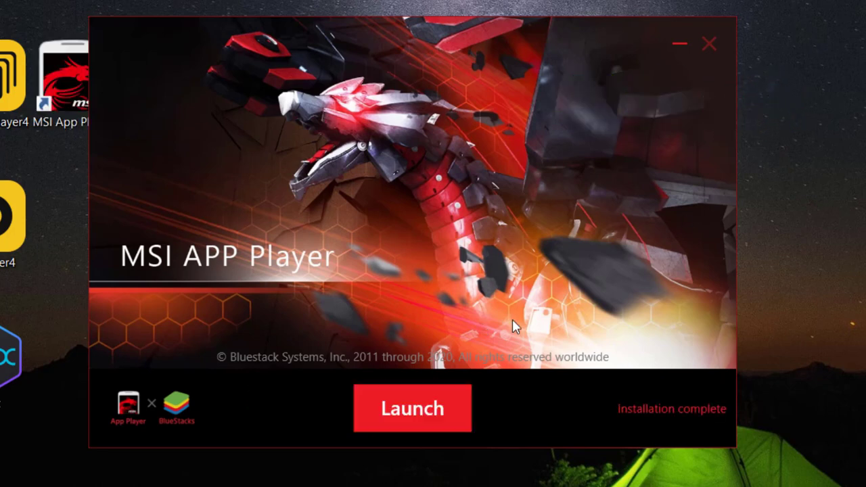
Launch the installed MSI App Player in a maximized window and open its settings.
left_click(446, 410)
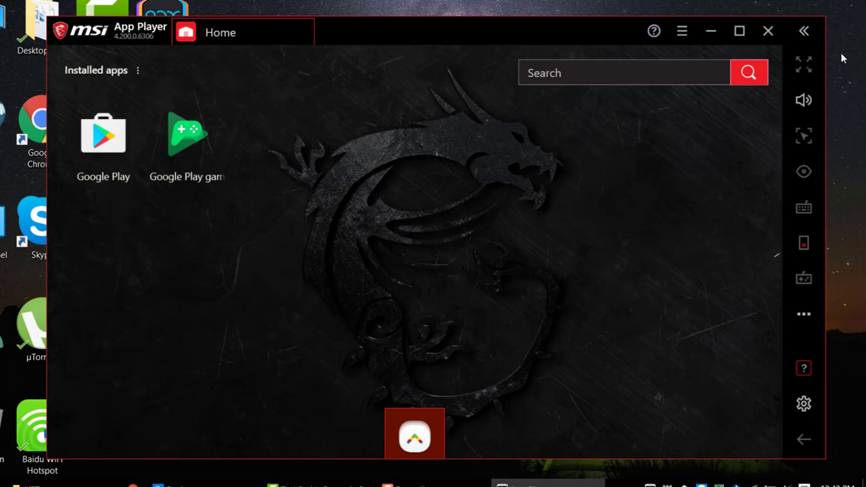
left_click(739, 31)
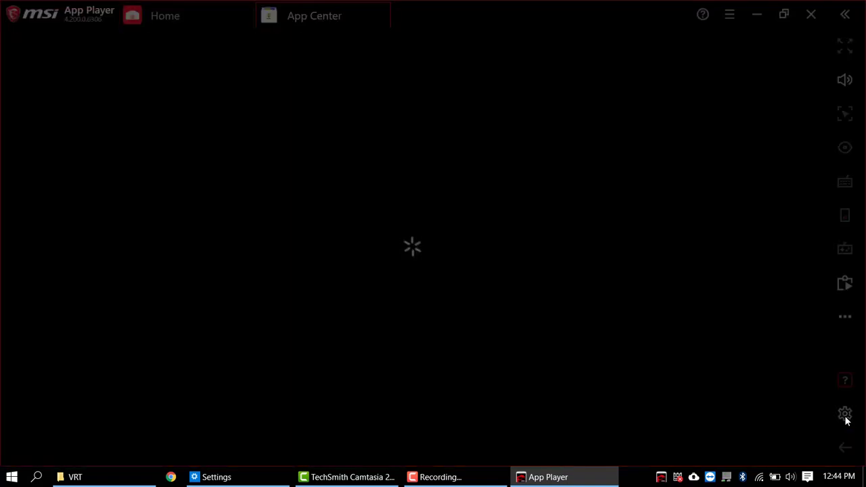
left_click(845, 413)
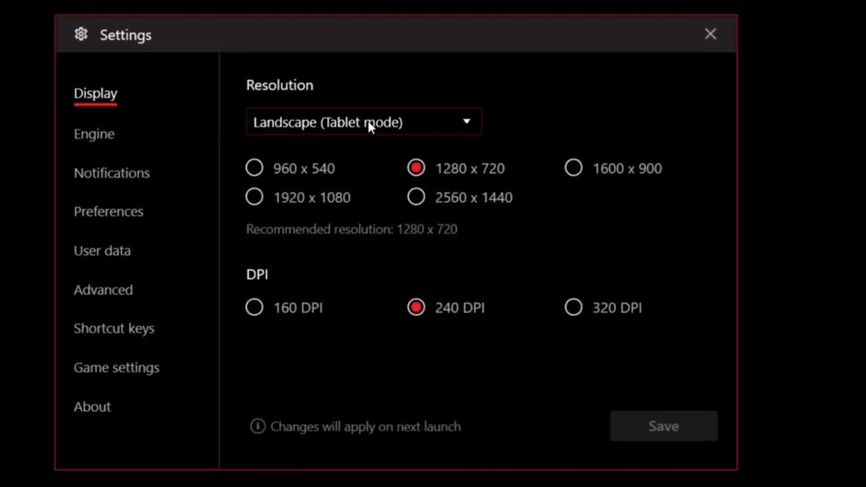
Try the 160 DPI and 320 DPI display options and return the selection to 240 DPI.
left_click(379, 132)
left_click(369, 127)
left_click(255, 309)
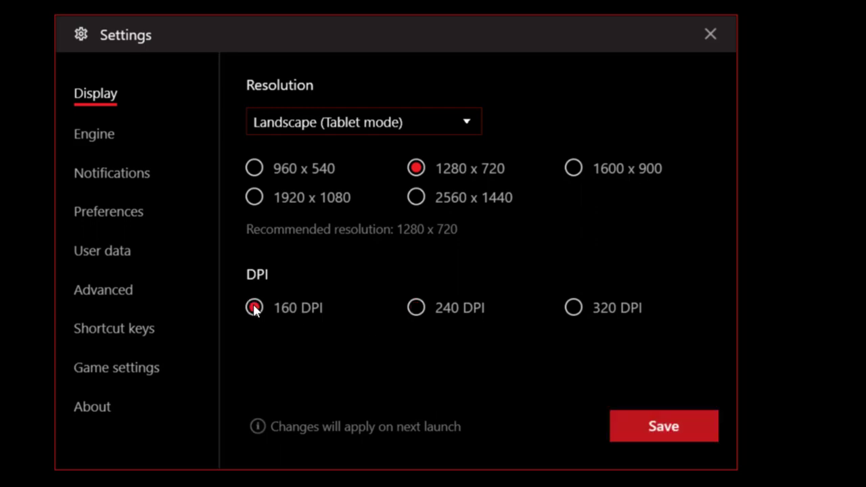
left_click(426, 309)
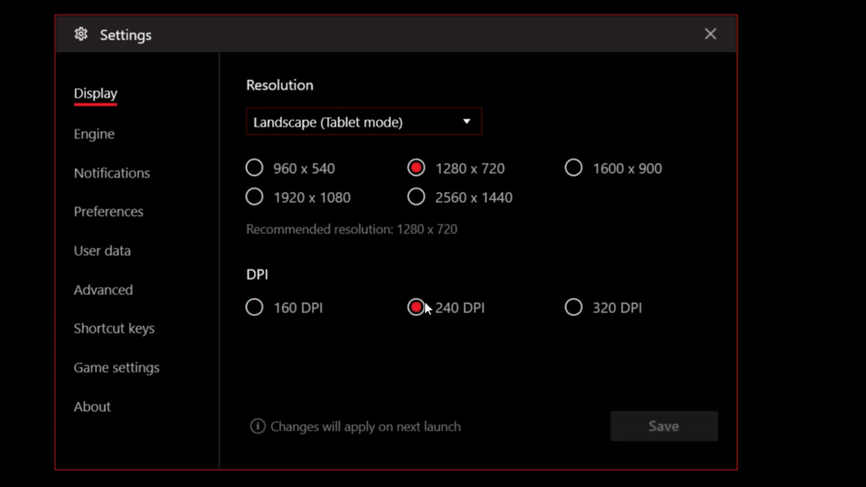
left_click(572, 309)
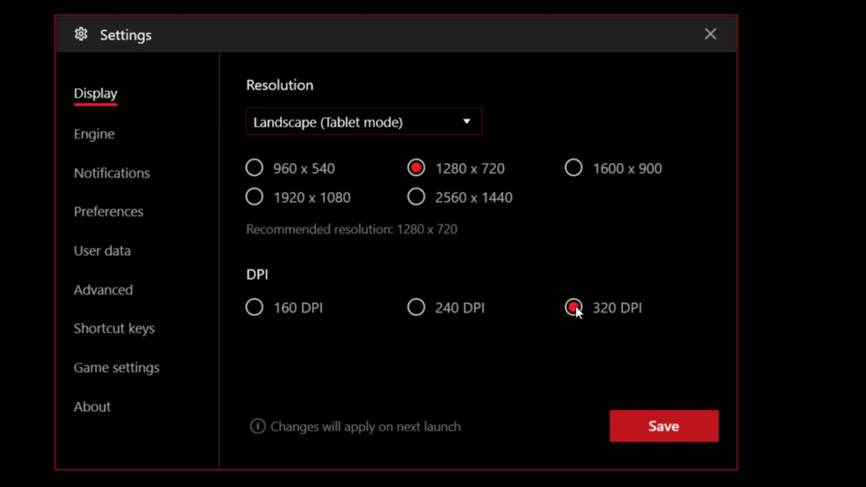
left_click(413, 309)
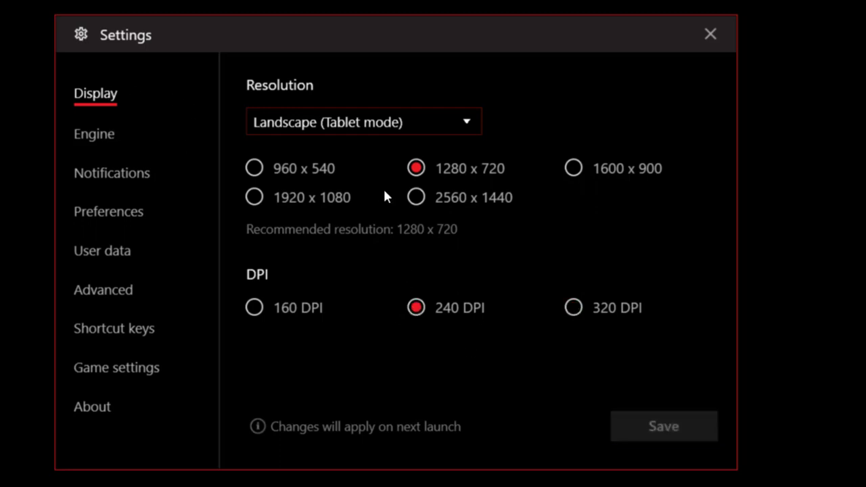
Select the Compatibility (Advanced mode) graphics engine in the engine settings.
left_click(98, 136)
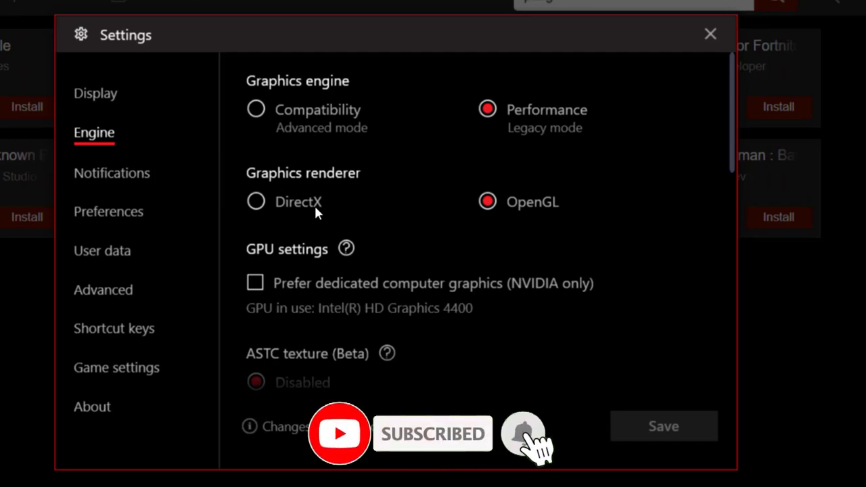
left_click(256, 109)
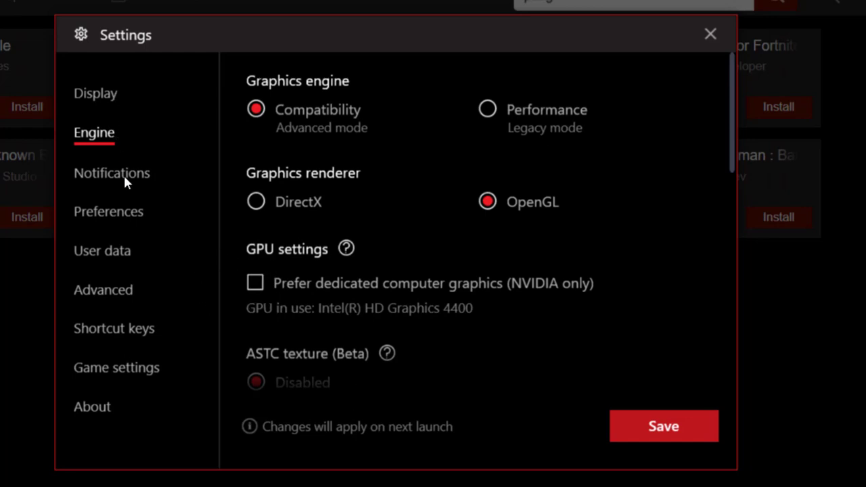
Look through the preferences, user data, advanced, shortcut key and game settings, and close the settings.
left_click(102, 213)
left_click(112, 263)
left_click(115, 292)
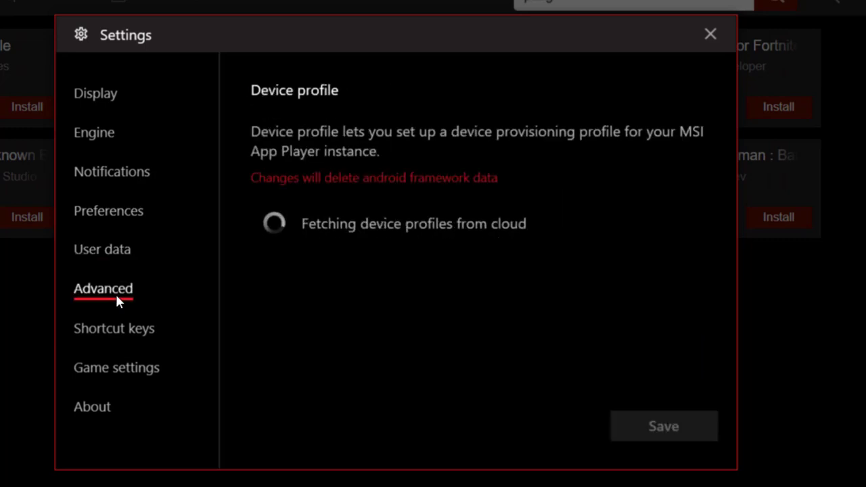
left_click(119, 331)
left_click(124, 367)
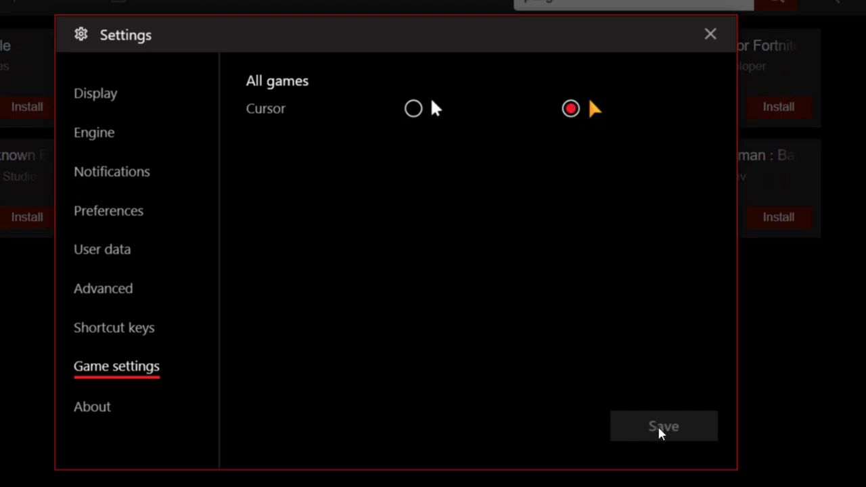
left_click(710, 34)
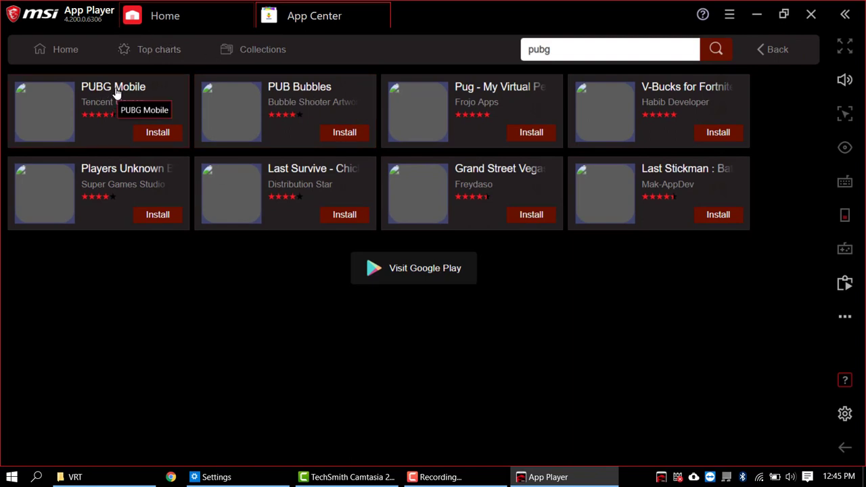
Open PUBG Mobile from the App Center's pubg results and start the Google Play sign-in.
left_click(116, 93)
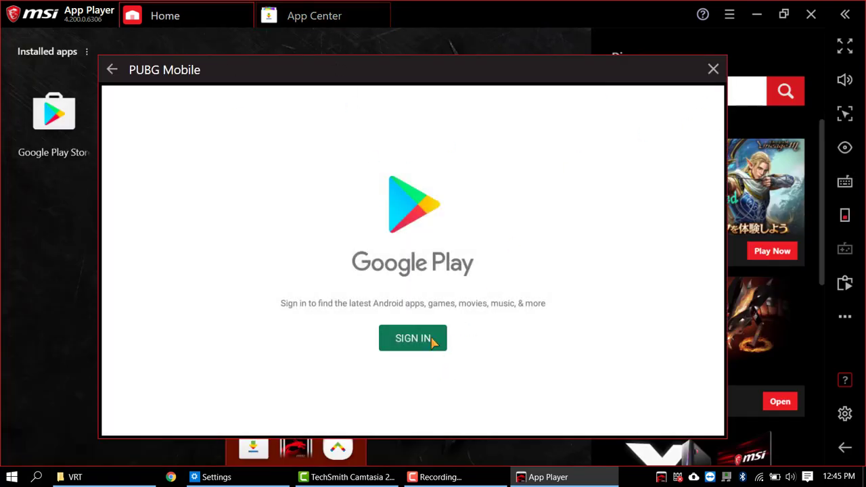
left_click(439, 342)
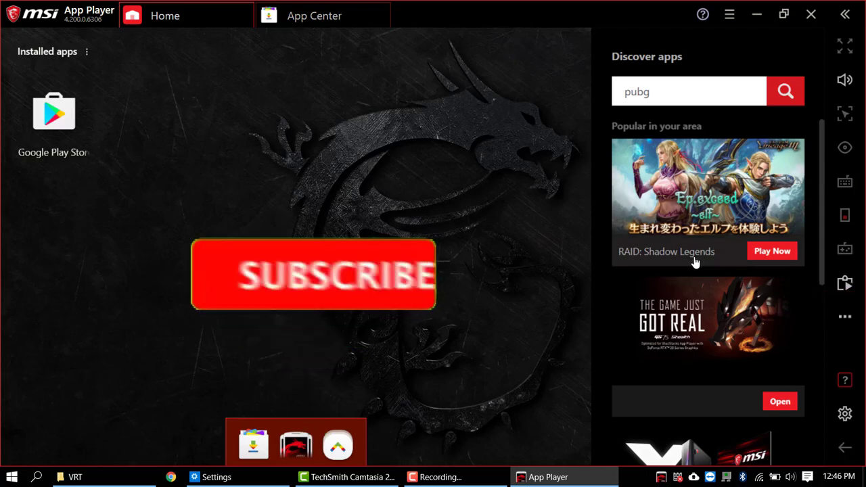
Close MSI App Player and confirm the exit.
left_click(811, 14)
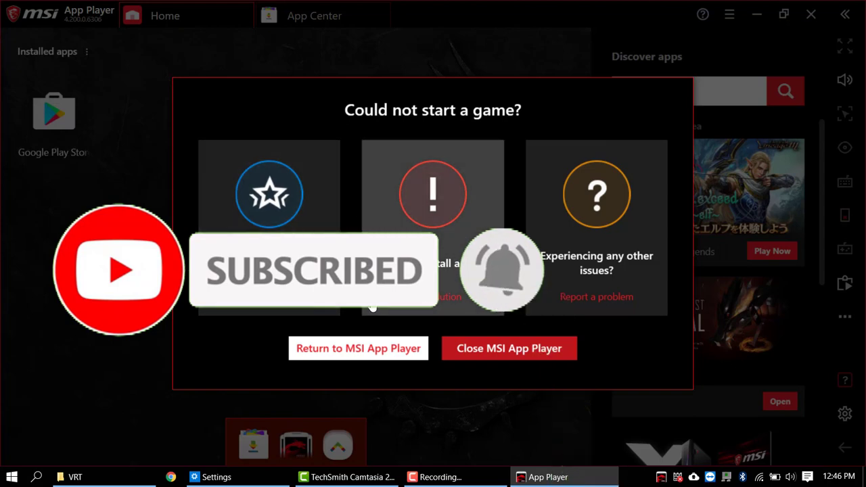
left_click(486, 347)
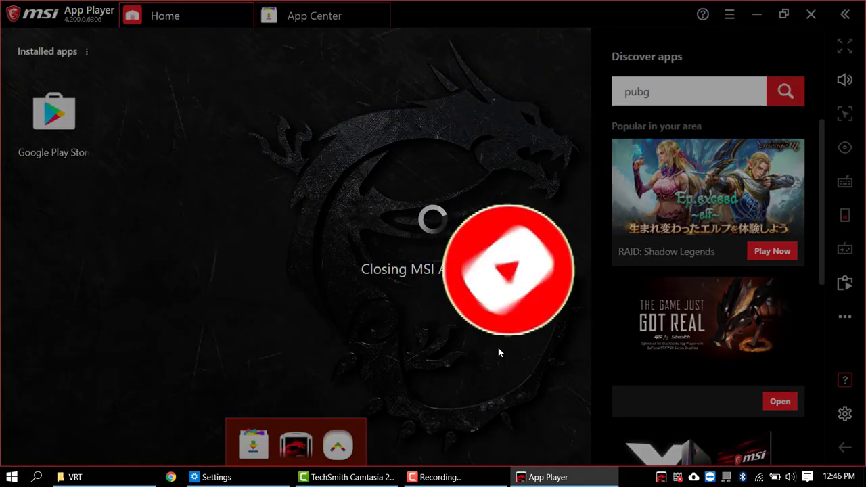